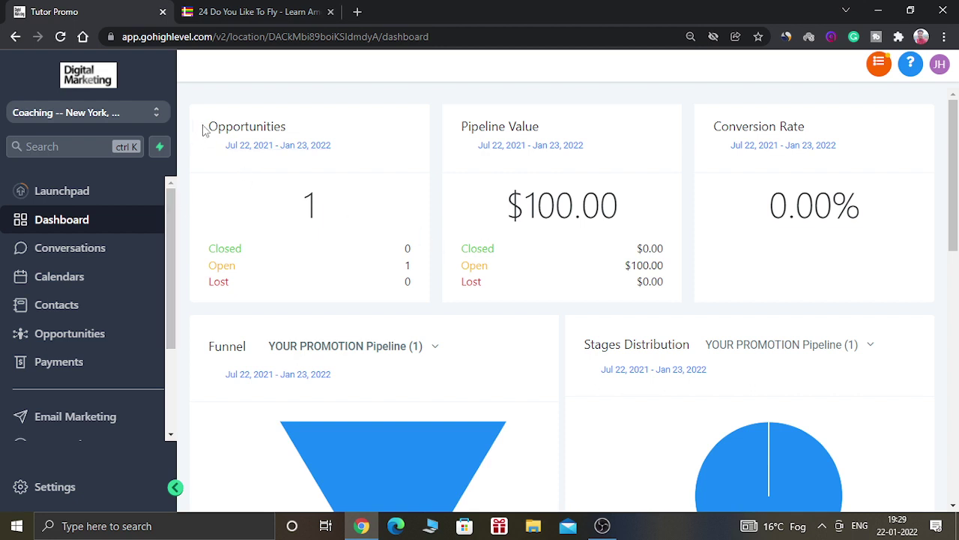
pyautogui.moveTo(220, 145); pyautogui.dragTo(304, 227)
pyautogui.click(357, 227)
pyautogui.moveTo(211, 123); pyautogui.dragTo(272, 197)
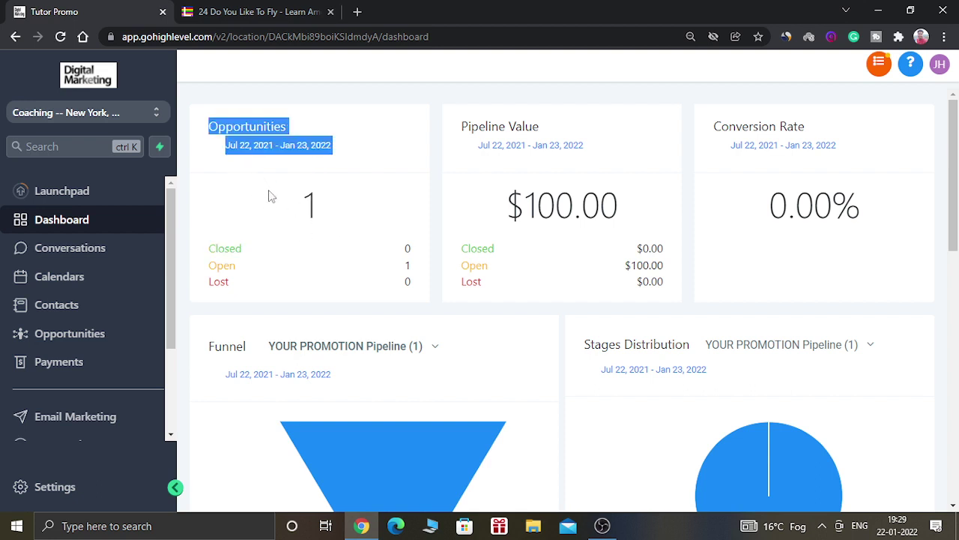
pyautogui.click(339, 227)
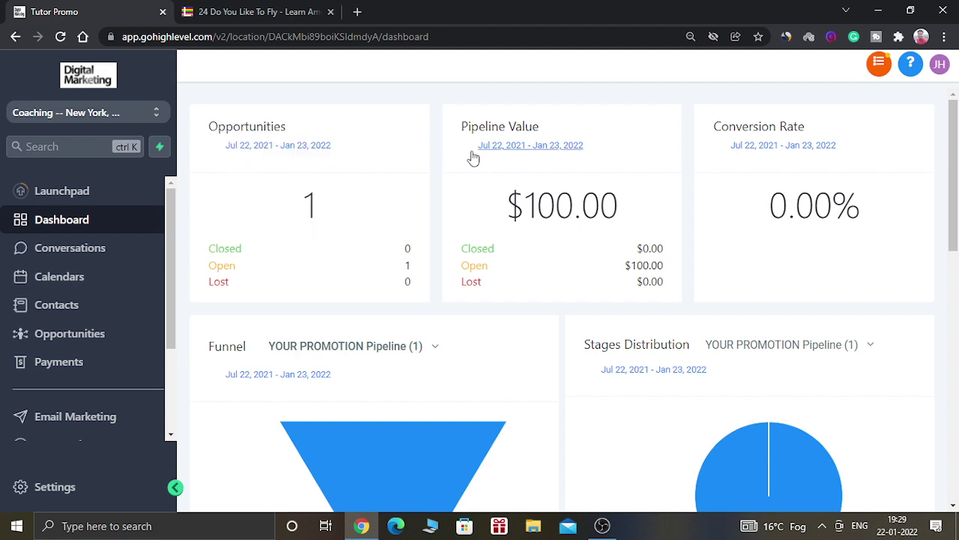
pyautogui.moveTo(476, 204); pyautogui.dragTo(558, 207)
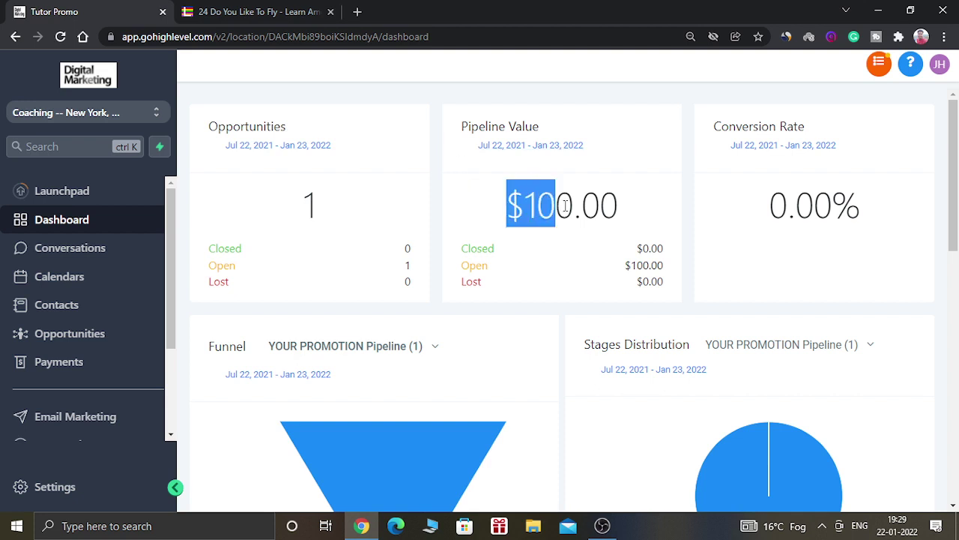
pyautogui.click(652, 208)
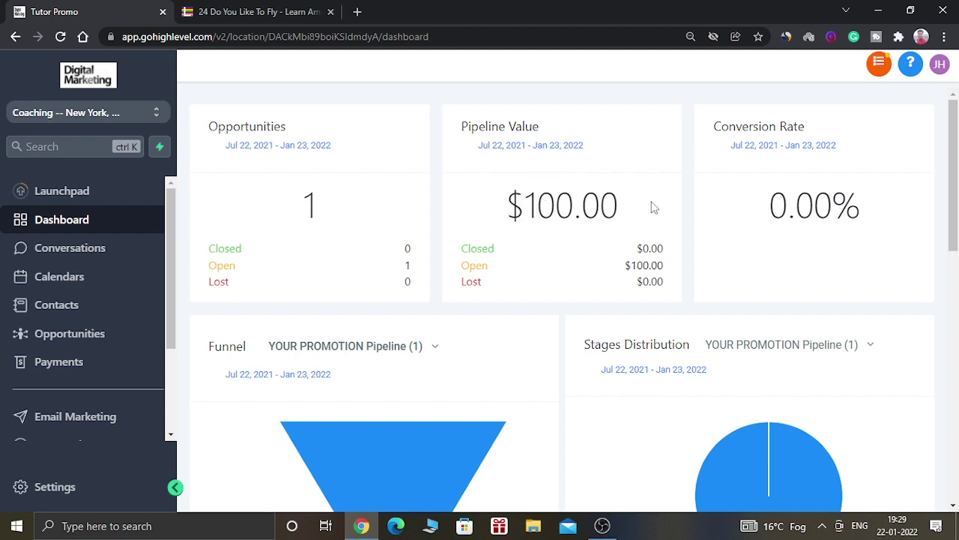
pyautogui.moveTo(953, 204); pyautogui.dragTo(957, 281)
pyautogui.moveTo(810, 304)
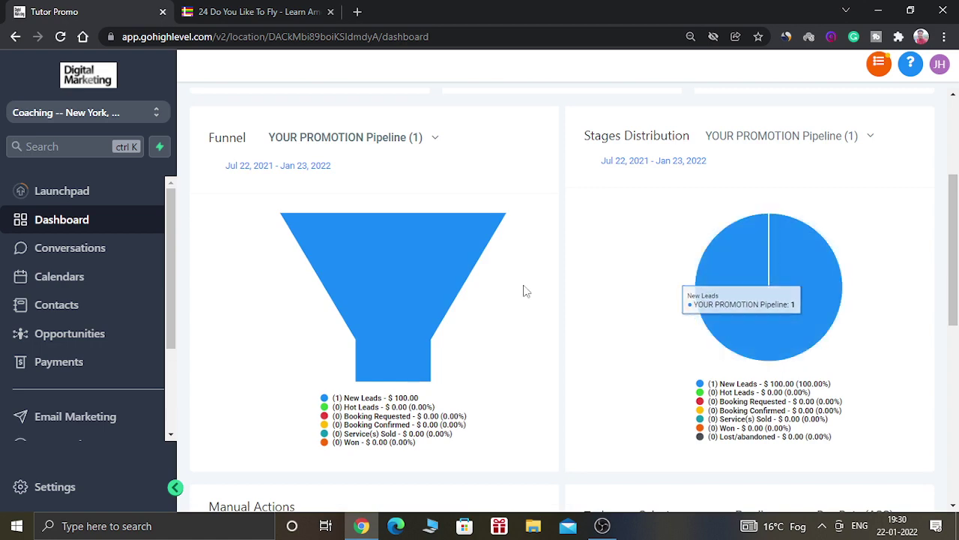
pyautogui.moveTo(957, 255); pyautogui.dragTo(957, 179)
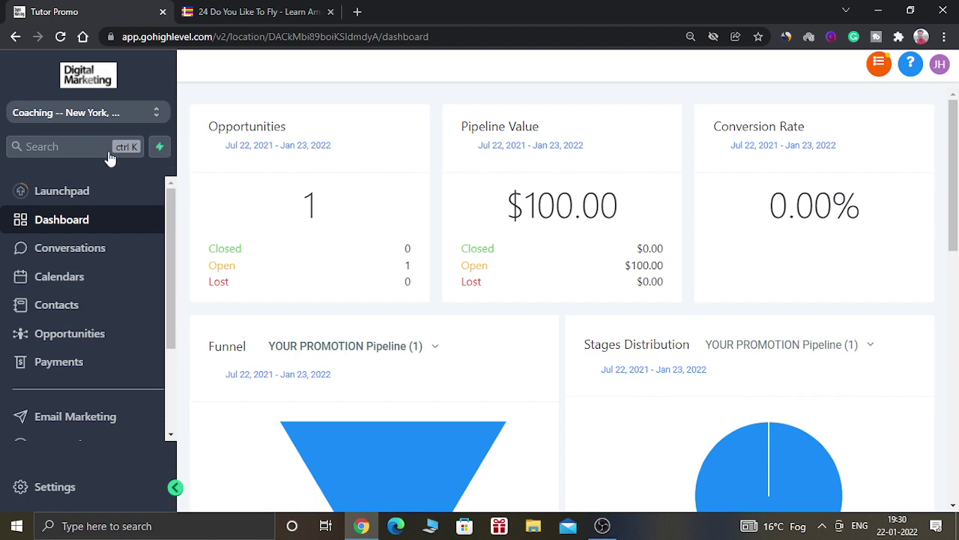
# - Go to the Opportunities board for the YOUR PROMOTION Pipeline, showing its one New Leads card
pyautogui.click(160, 151)
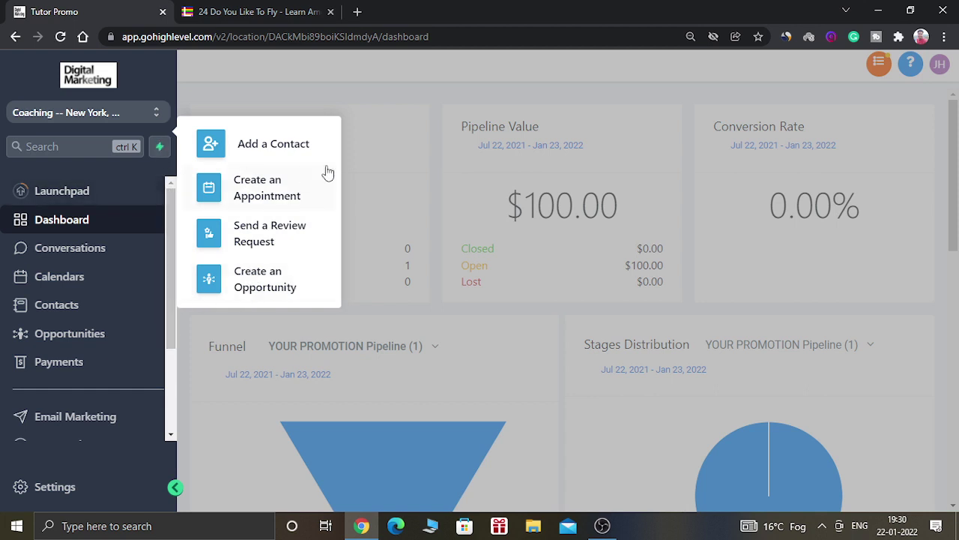
pyautogui.click(361, 164)
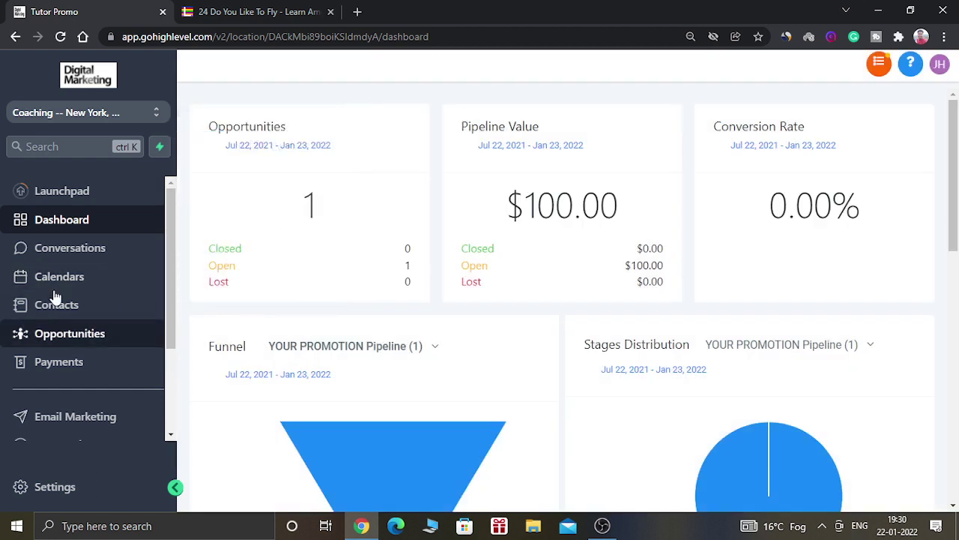
pyautogui.click(75, 335)
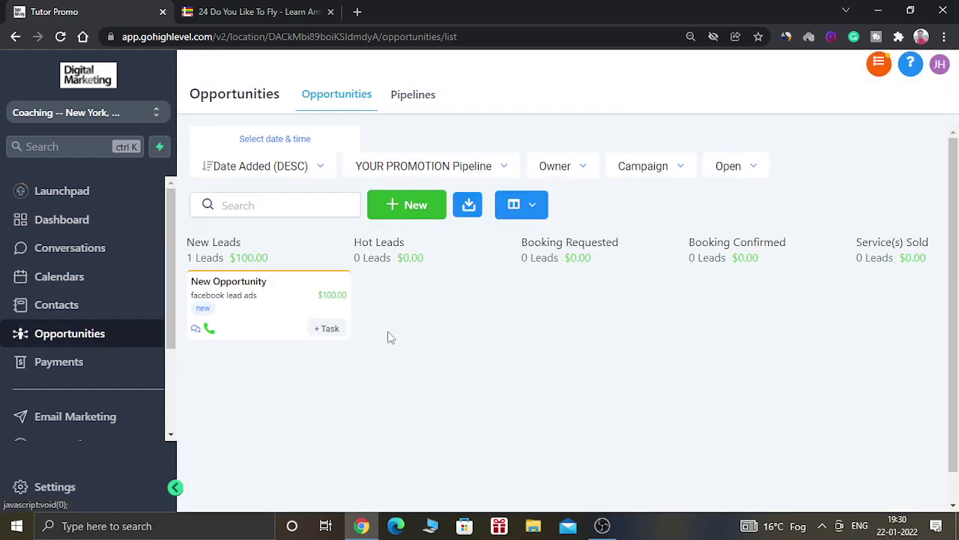
# - Start a new opportunity and enter the contact's name
pyautogui.click(413, 207)
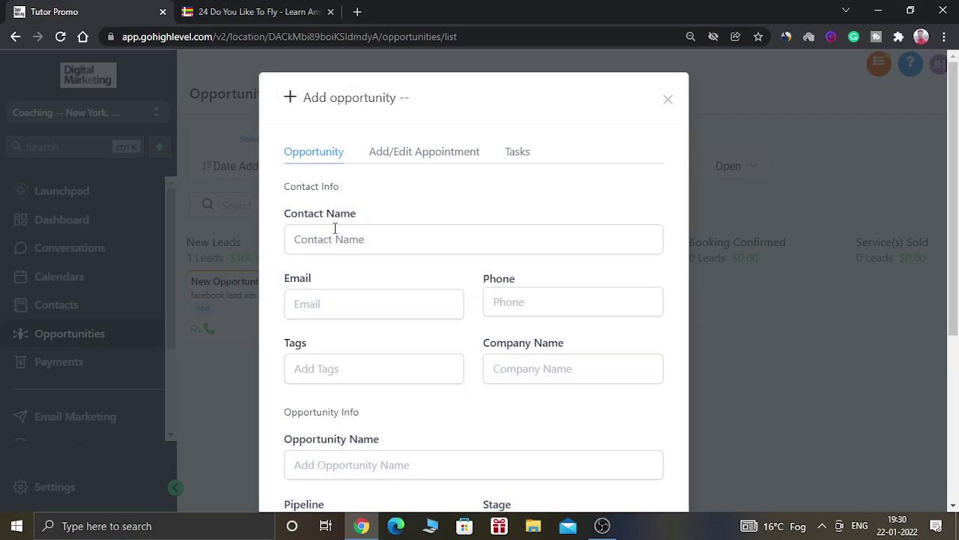
pyautogui.click(335, 234)
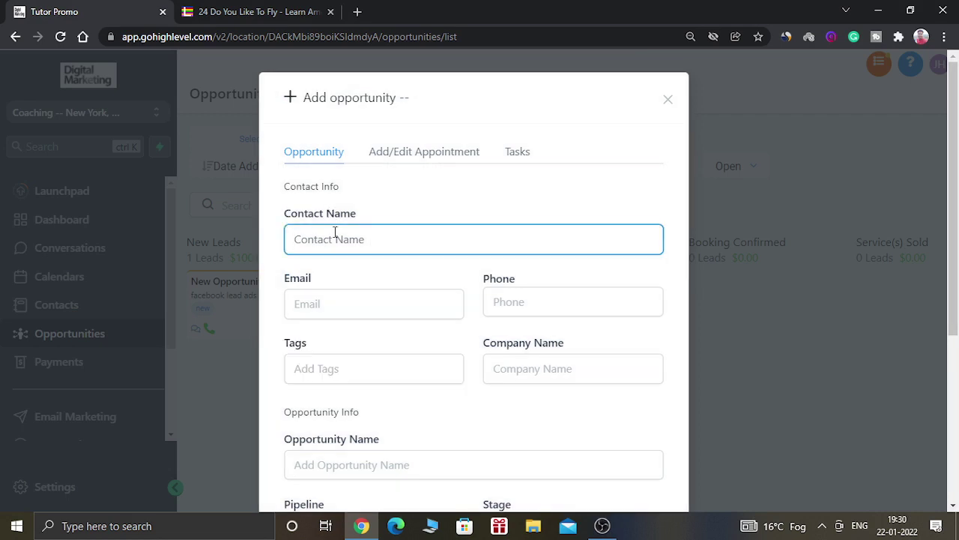
pyautogui.write('Jm')
pyautogui.press('BackSpace')
pyautogui.write('e')
pyautogui.press('BackSpace')
pyautogui.write('m')
# - Fill in the contact's e-mail address and correct the phone number
pyautogui.click(339, 311)
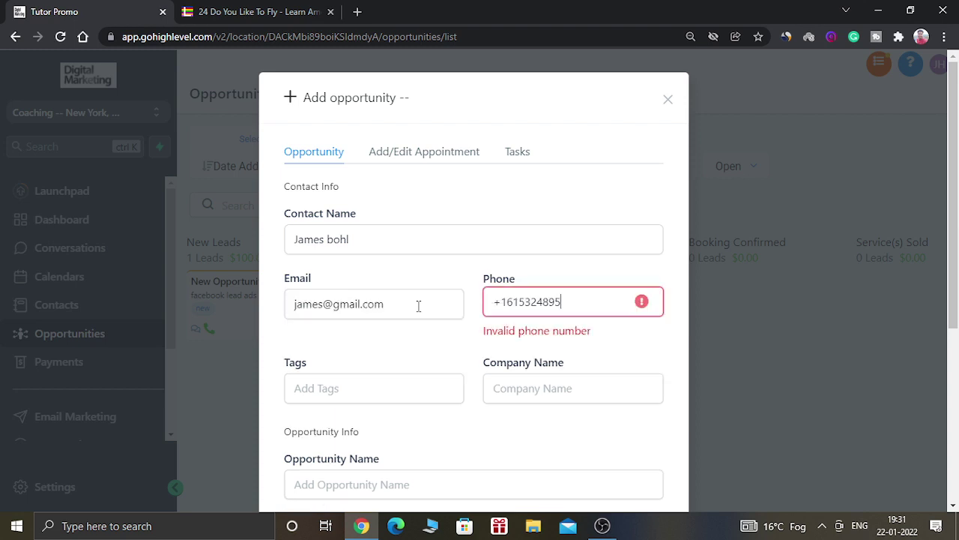
pyautogui.click(417, 306)
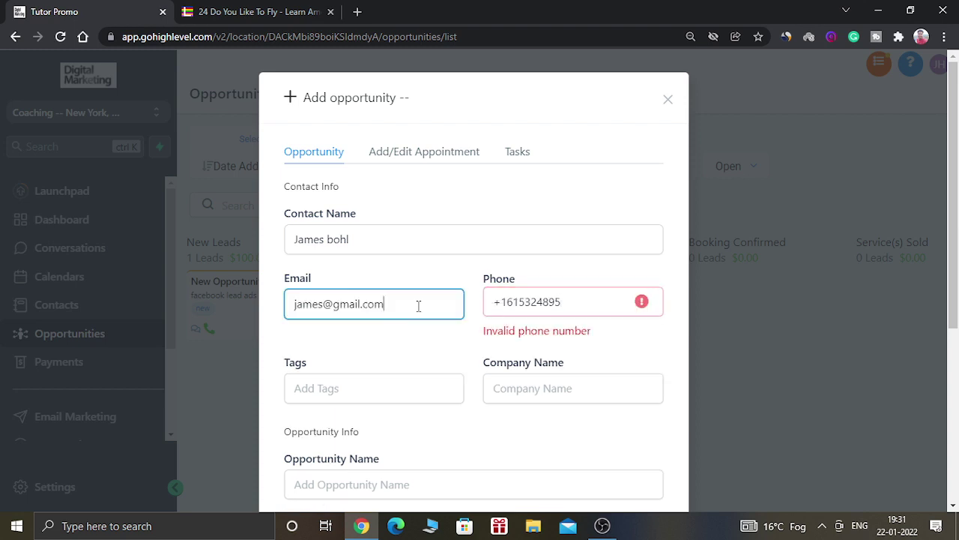
pyautogui.click(587, 309)
pyautogui.write('6')
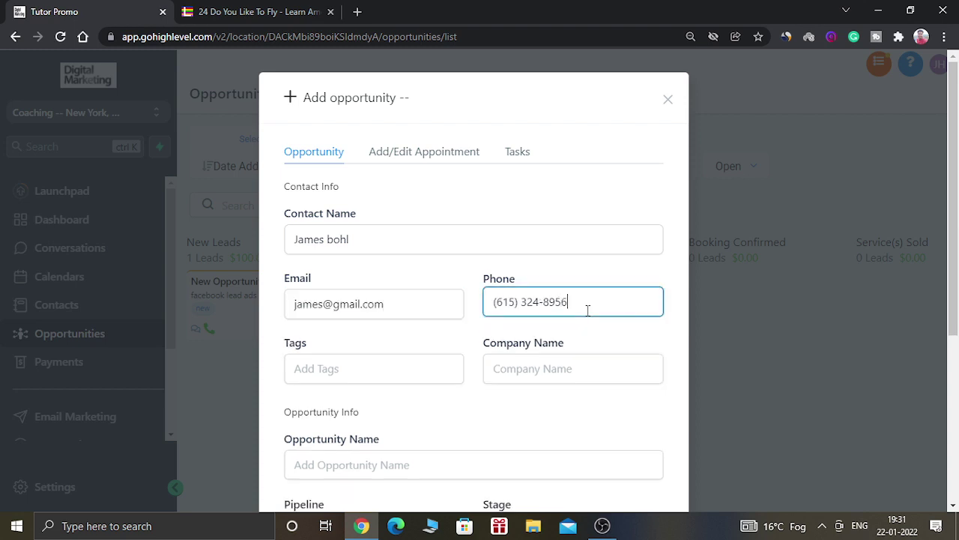
pyautogui.click(433, 369)
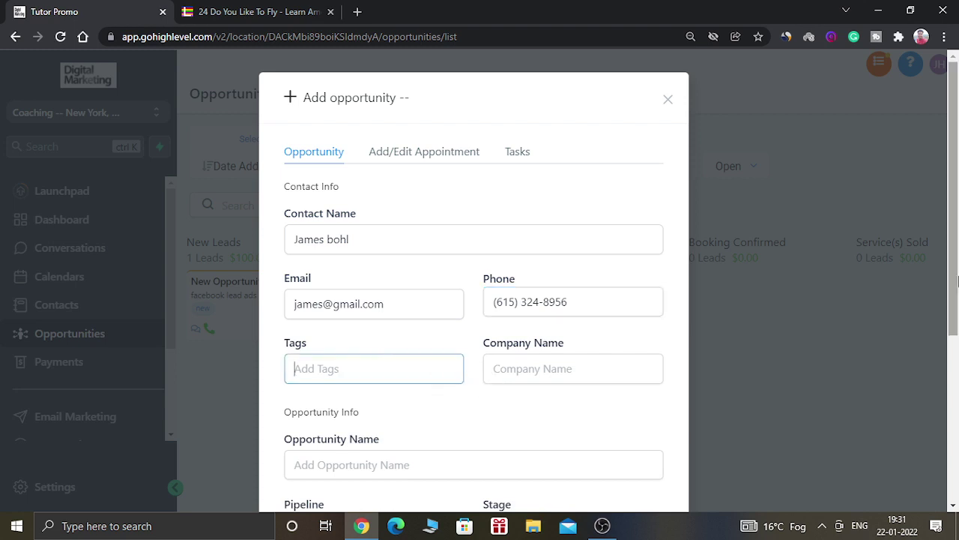
# - Add the tag 'new' to the opportunity's contact
pyautogui.moveTo(957, 279); pyautogui.dragTo(946, 354)
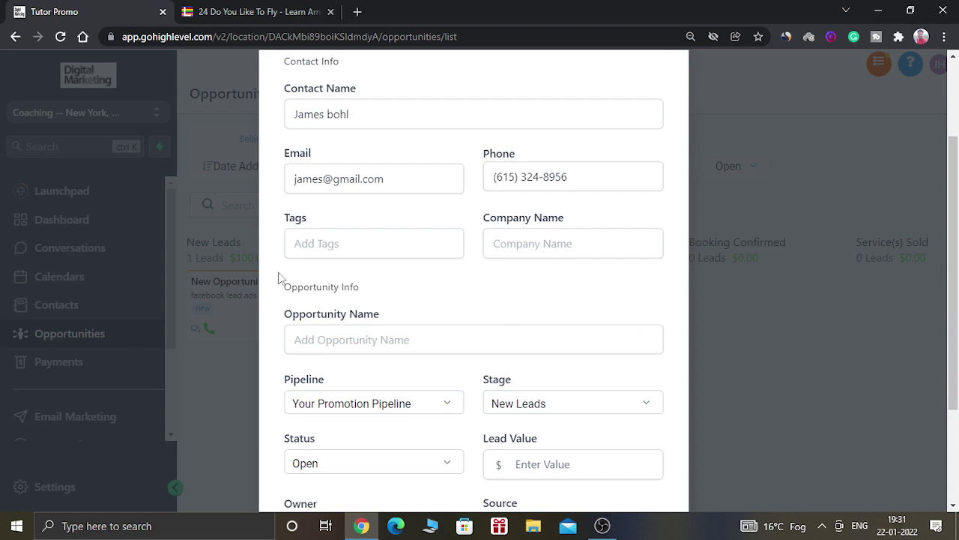
pyautogui.click(322, 236)
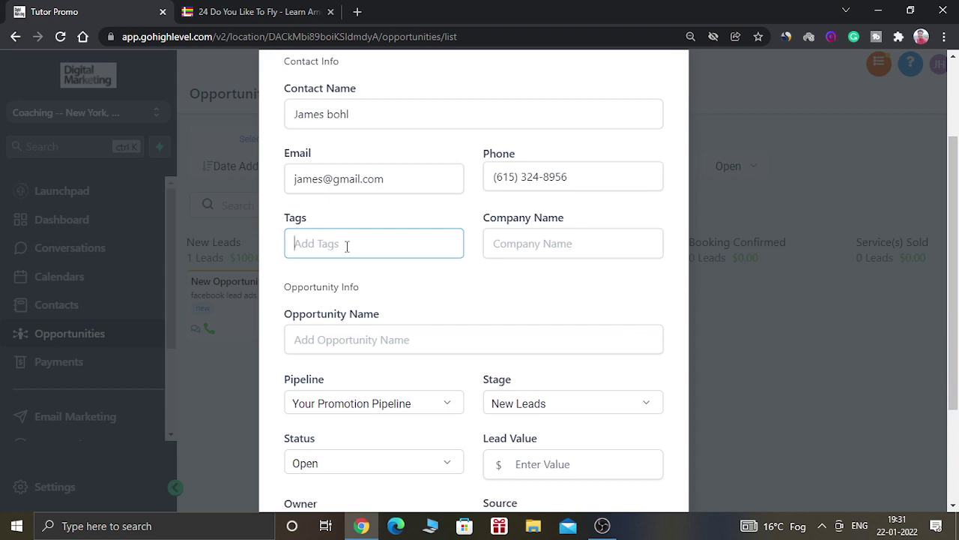
pyautogui.write('new')
pyautogui.click(337, 276)
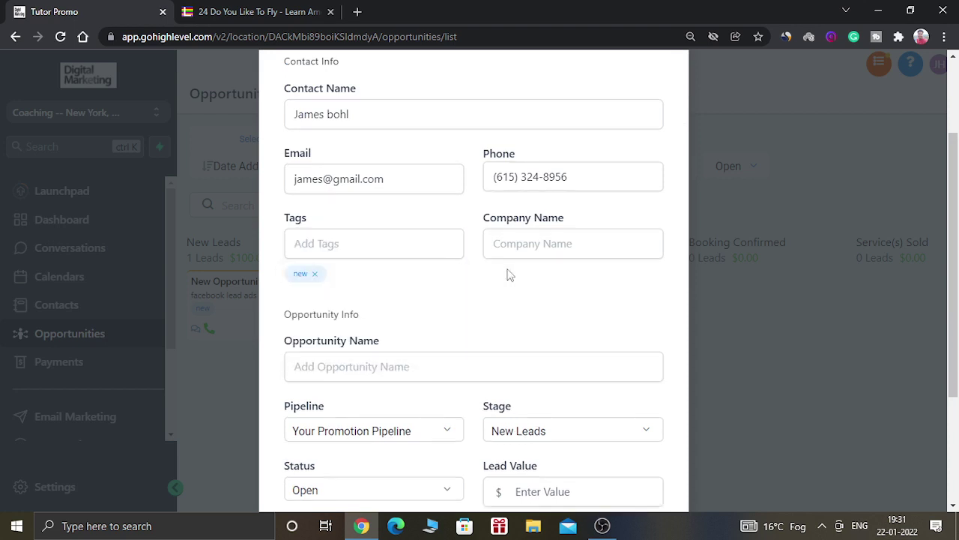
# - Set the company name to 'IT' and the opportunity name to 'New'
pyautogui.click(558, 253)
pyautogui.write('IT')
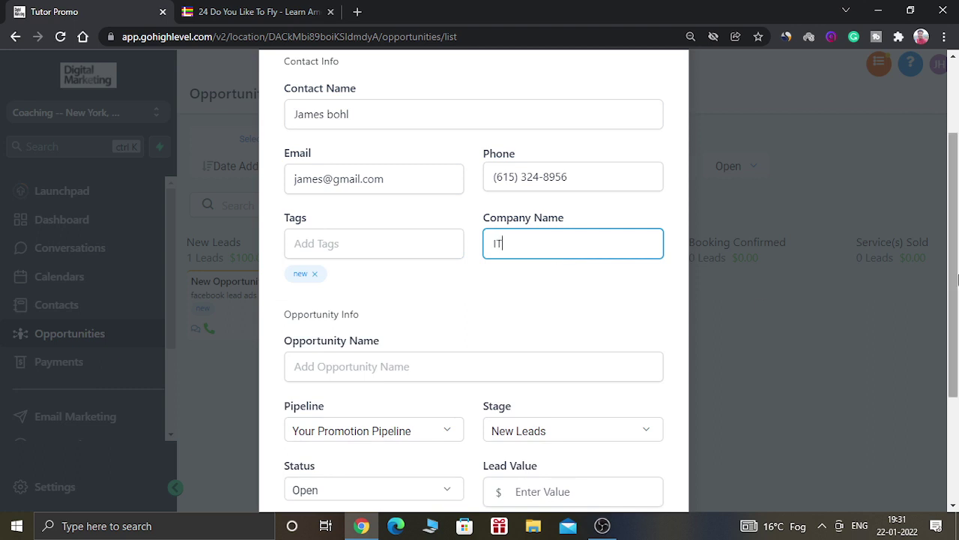
pyautogui.moveTo(957, 279); pyautogui.dragTo(956, 341)
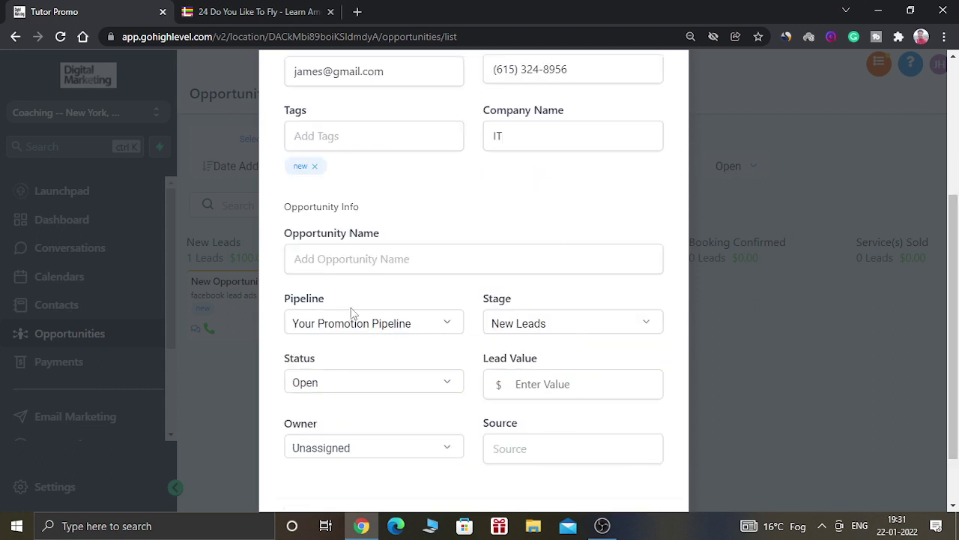
pyautogui.click(385, 264)
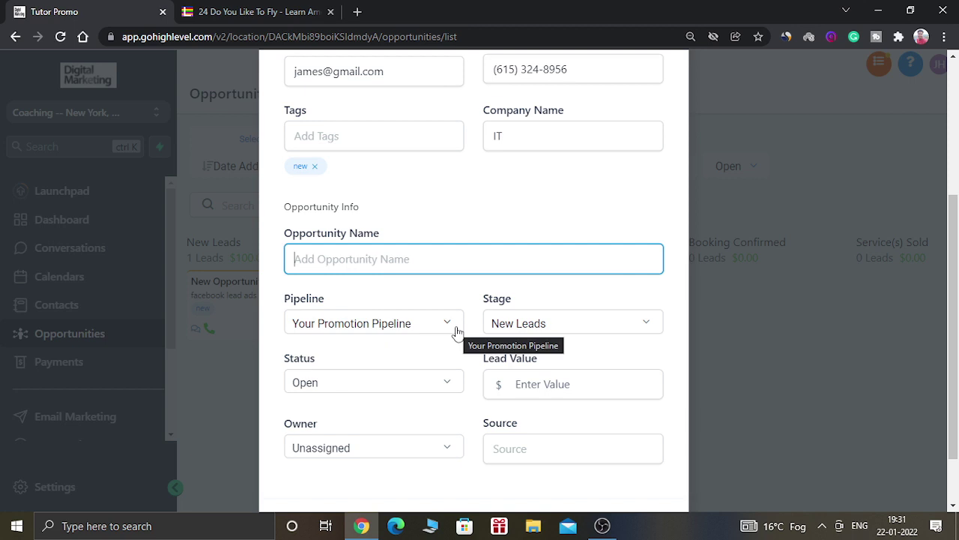
pyautogui.click(523, 332)
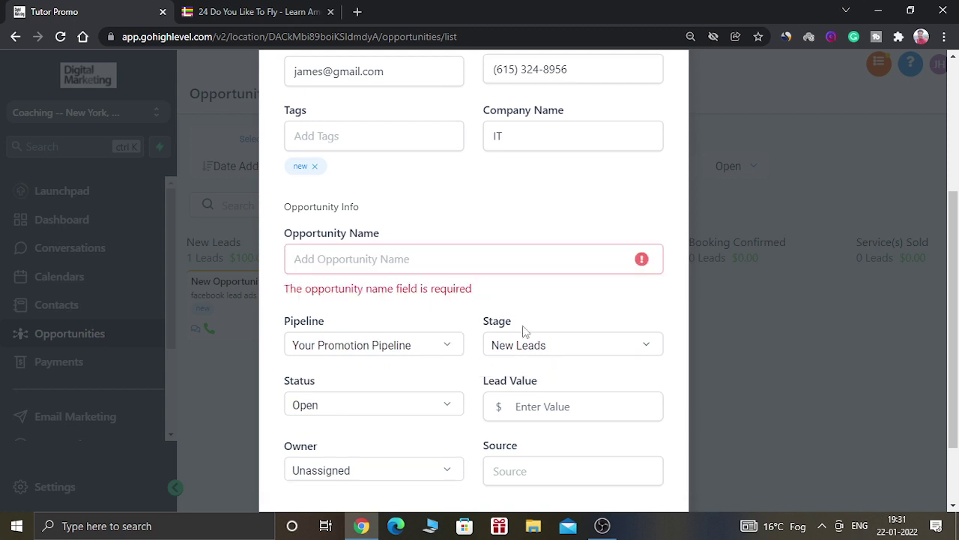
pyautogui.click(423, 268)
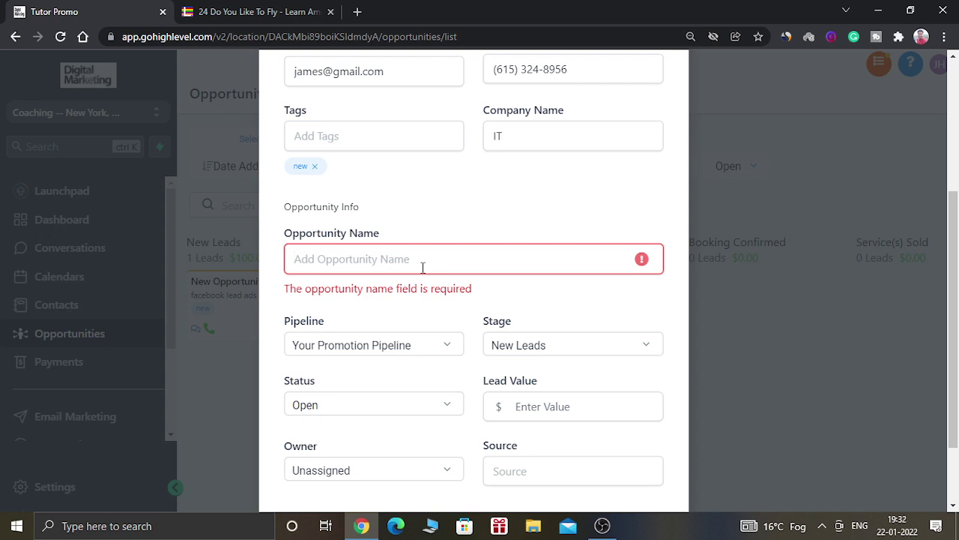
pyautogui.write('New')
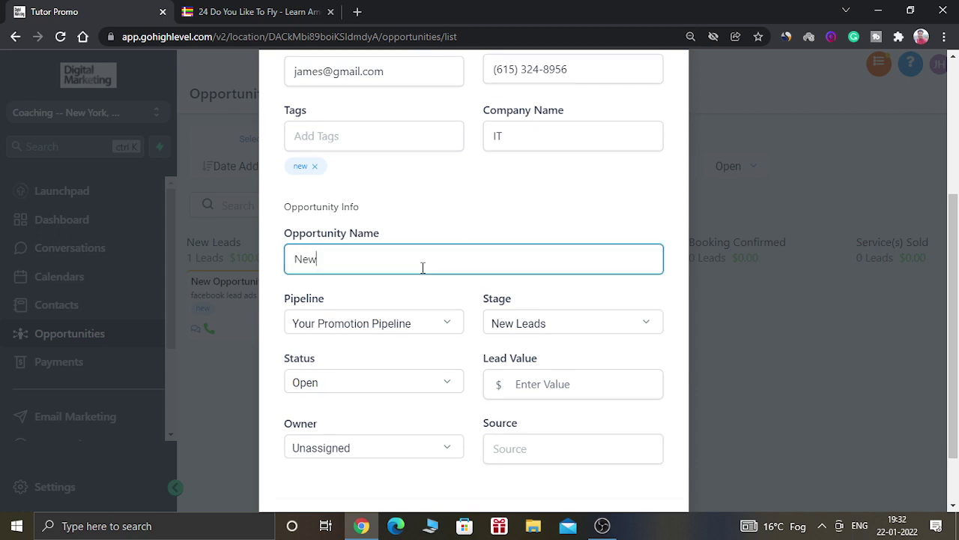
# - Keep the stage as New Leads and the status as Open
pyautogui.click(523, 330)
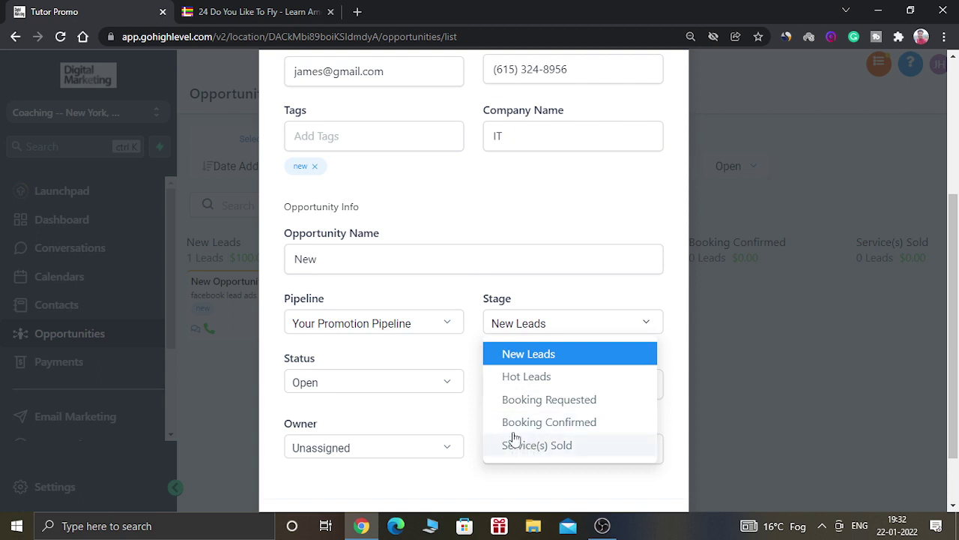
pyautogui.click(545, 356)
pyautogui.click(521, 380)
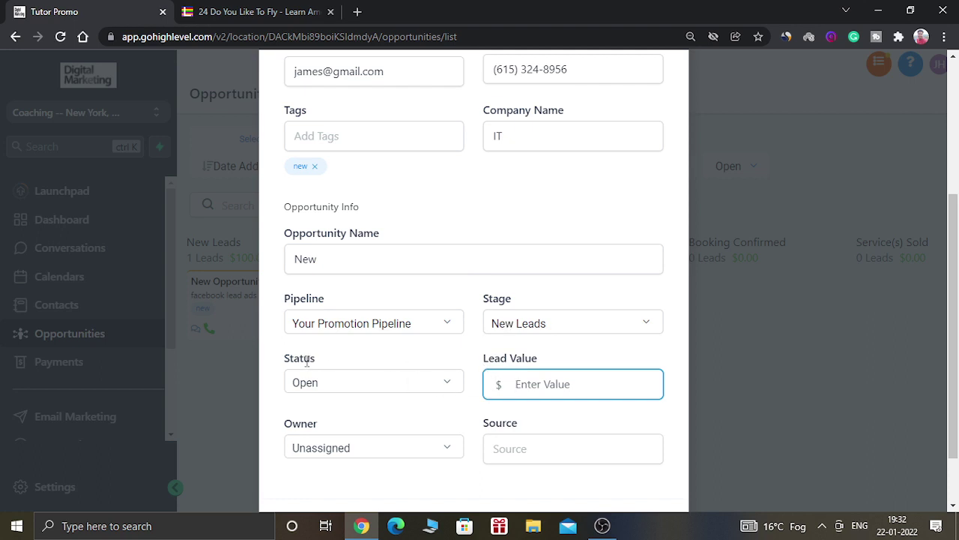
pyautogui.click(337, 384)
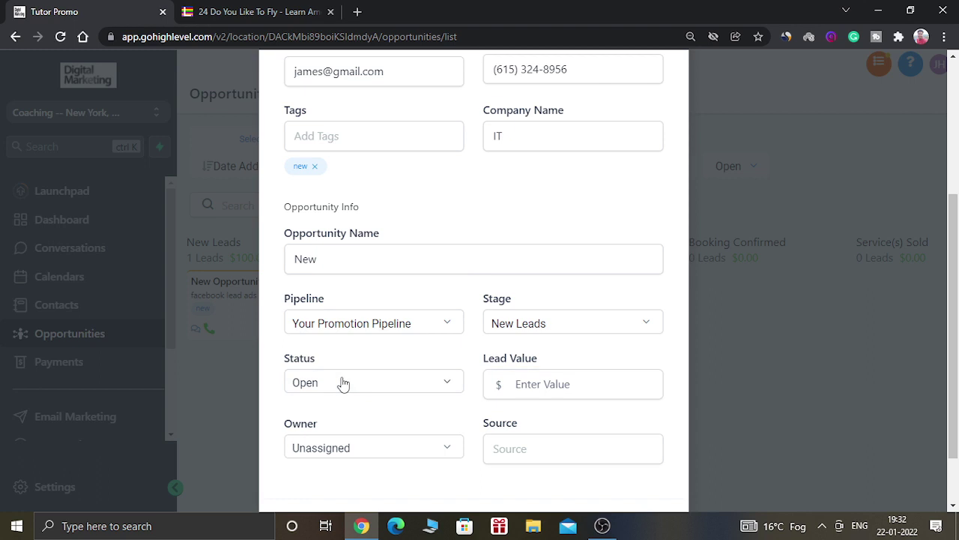
pyautogui.click(313, 383)
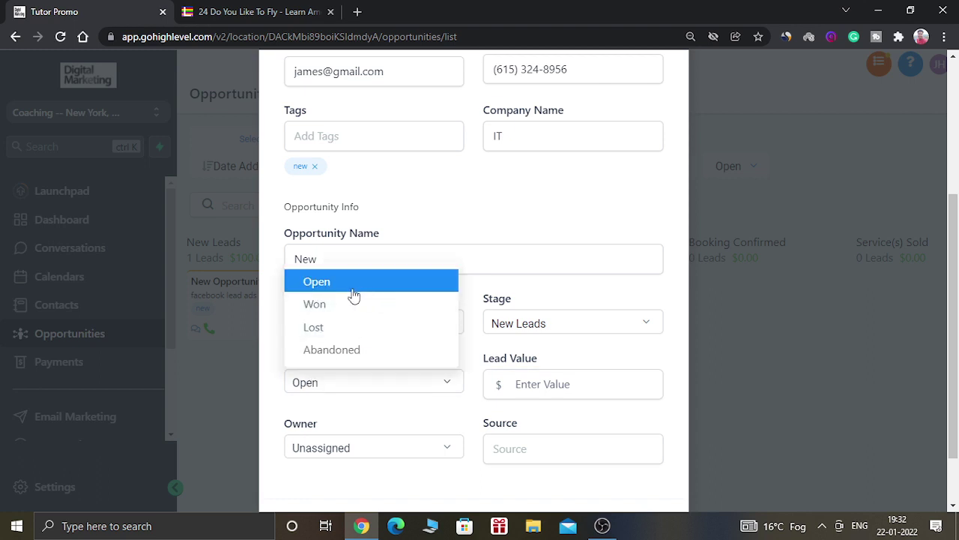
pyautogui.click(282, 319)
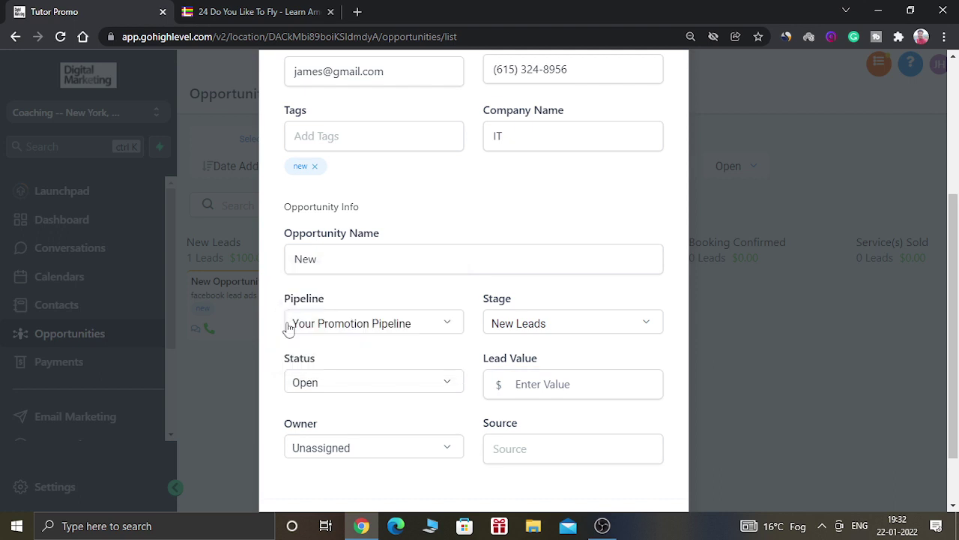
pyautogui.click(343, 384)
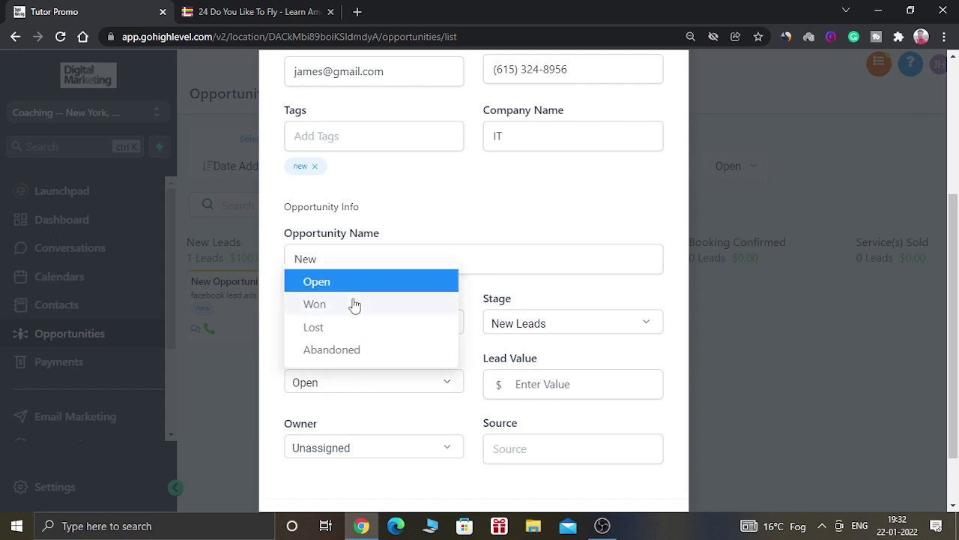
# - Enter a lead value of 100.00
pyautogui.click(525, 380)
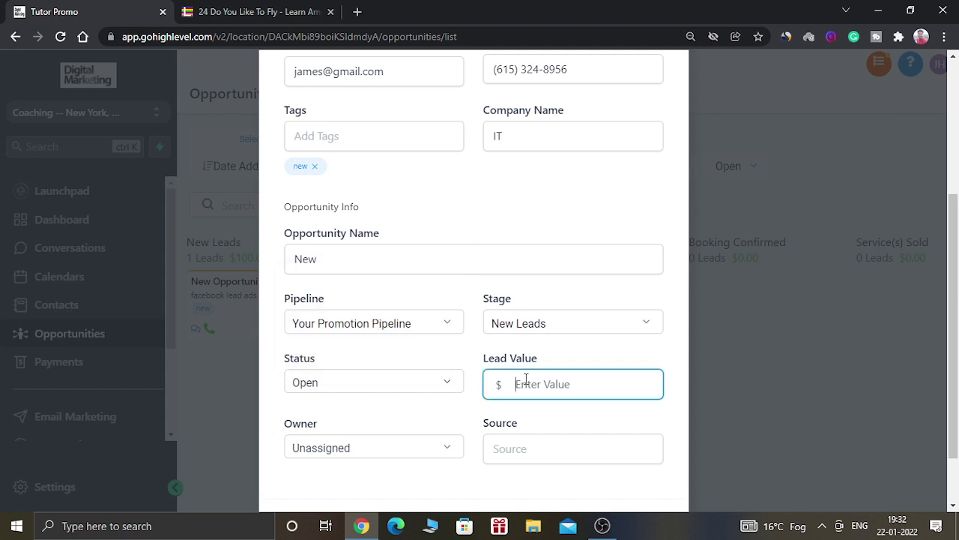
pyautogui.write('100')
pyautogui.click(586, 367)
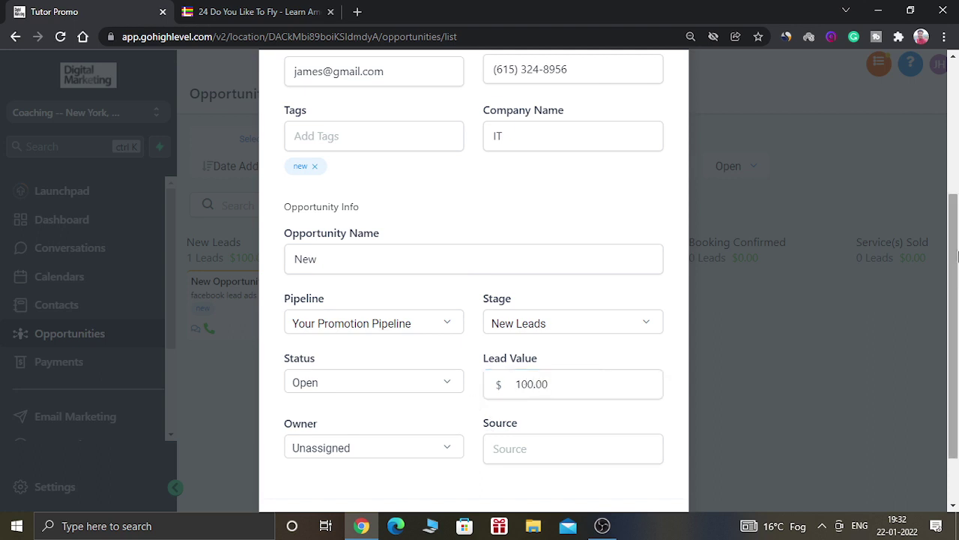
pyautogui.scroll(-1, 955, 292)
# - Set the lead source to Organic
pyautogui.click(528, 380)
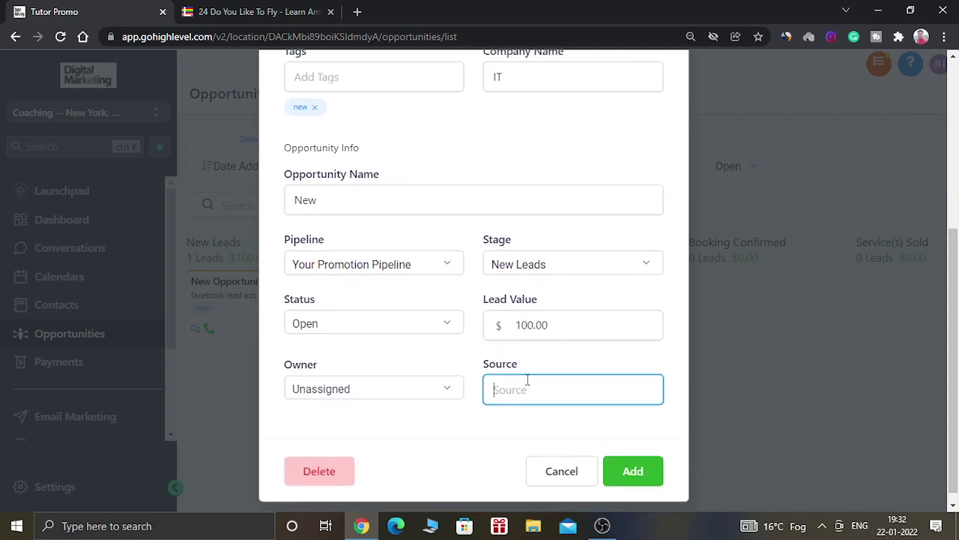
pyautogui.write('G')
pyautogui.press('BackSpace')
pyautogui.write('Or')
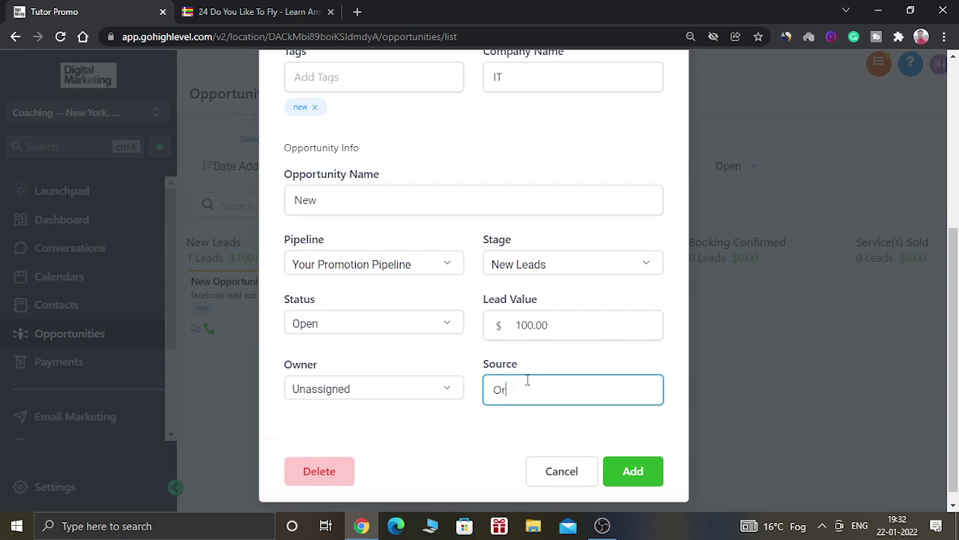
pyautogui.write('ganic')
pyautogui.click(551, 414)
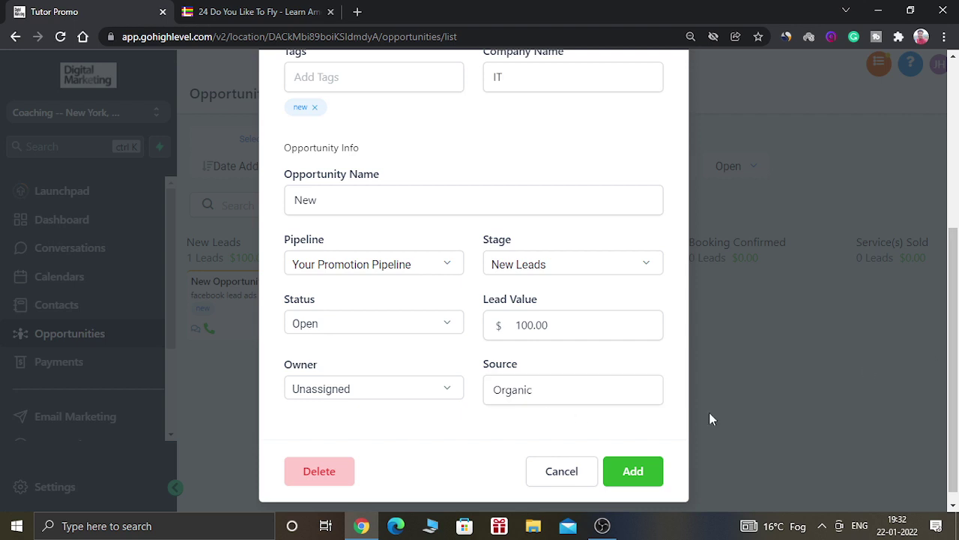
# - Save the New opportunity and view the dashboard showing 2 opportunities worth $200.00
pyautogui.click(631, 477)
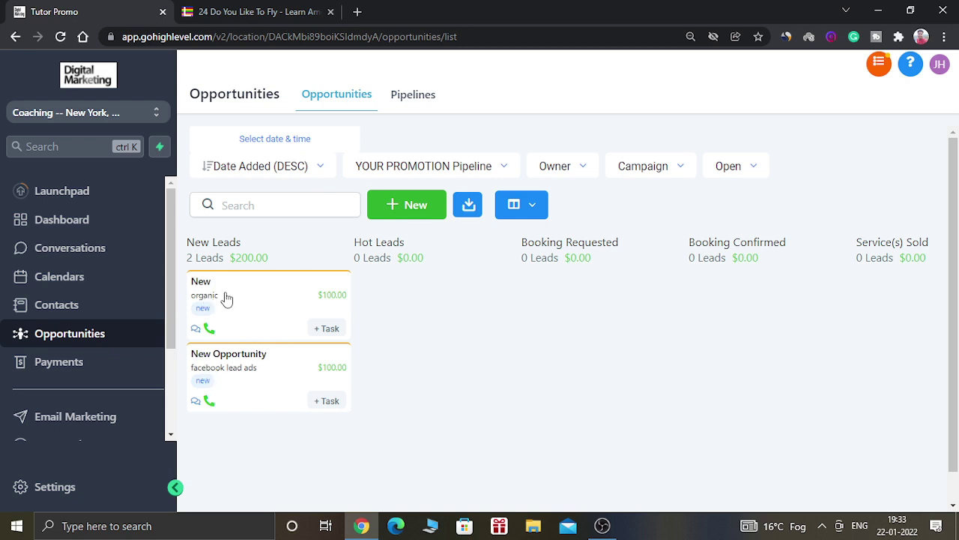
pyautogui.click(100, 228)
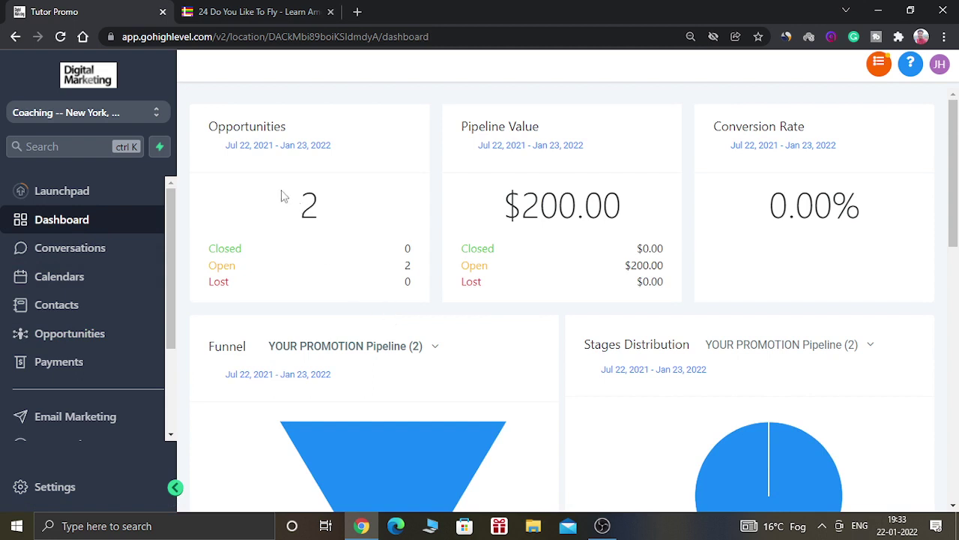
pyautogui.moveTo(281, 208); pyautogui.dragTo(314, 210)
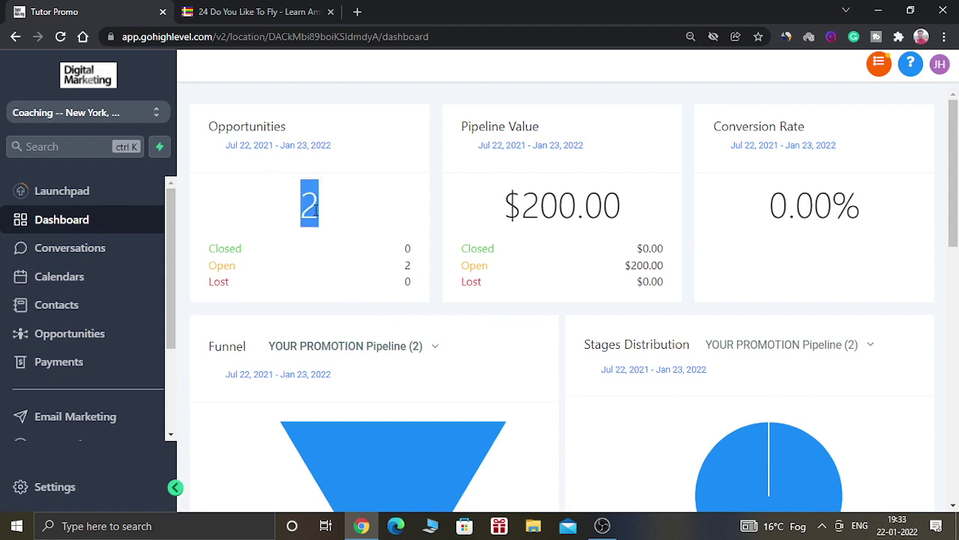
pyautogui.click(315, 212)
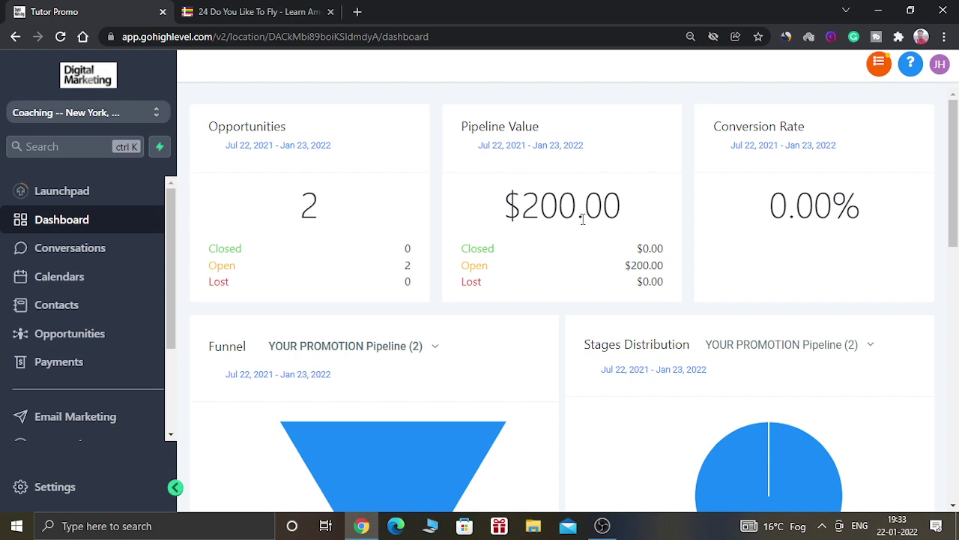
pyautogui.moveTo(503, 214); pyautogui.dragTo(619, 216)
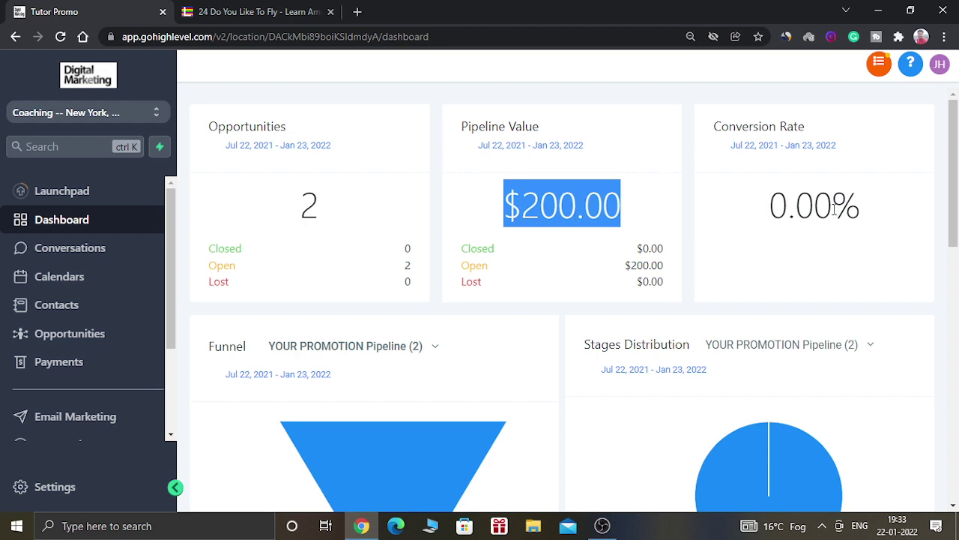
pyautogui.click(911, 215)
pyautogui.moveTo(954, 213); pyautogui.dragTo(957, 306)
pyautogui.moveTo(747, 243)
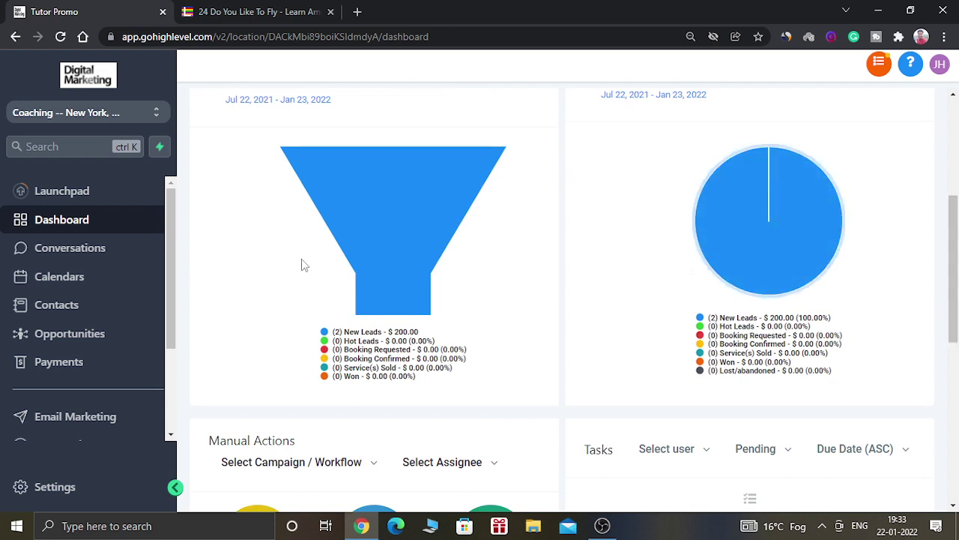
pyautogui.moveTo(360, 251)
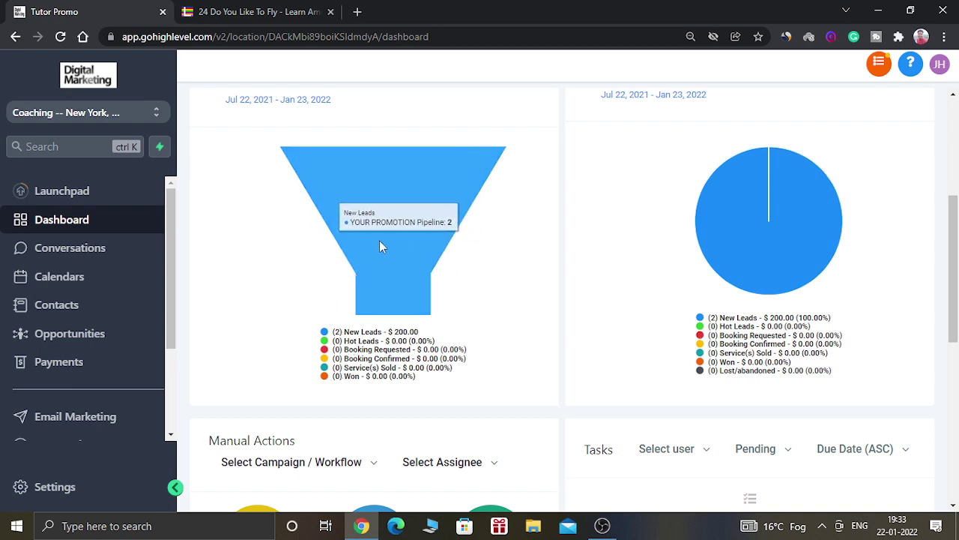
pyautogui.moveTo(956, 296); pyautogui.dragTo(956, 435)
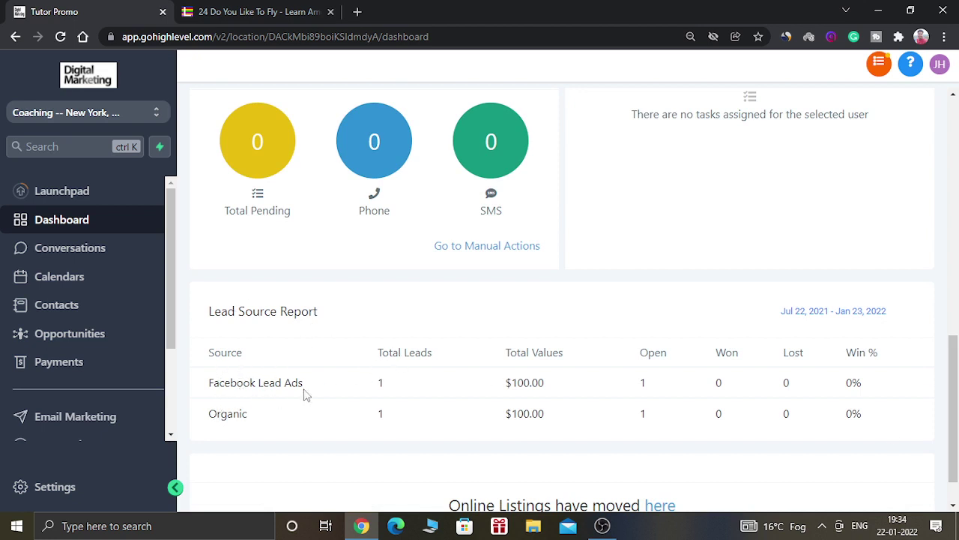
pyautogui.moveTo(212, 417); pyautogui.dragTo(247, 416)
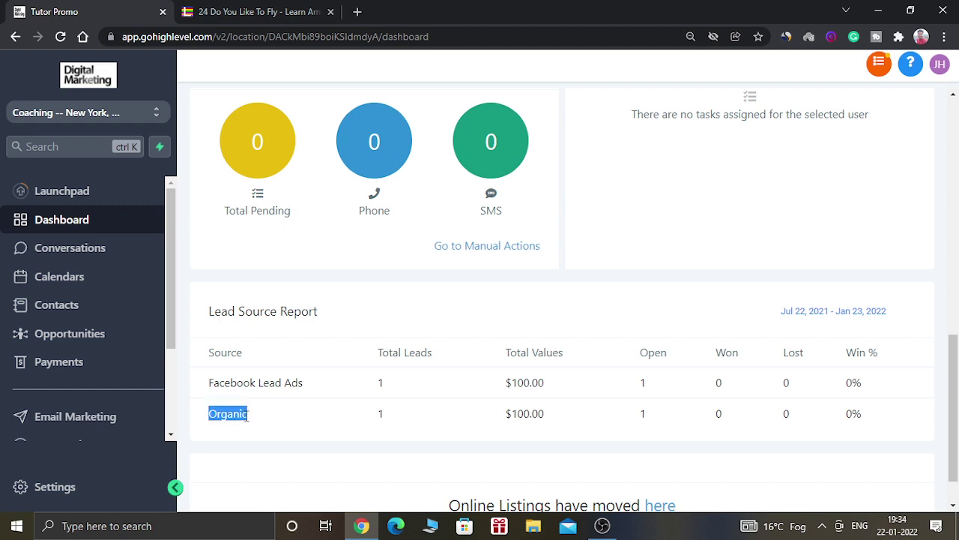
pyautogui.click(276, 422)
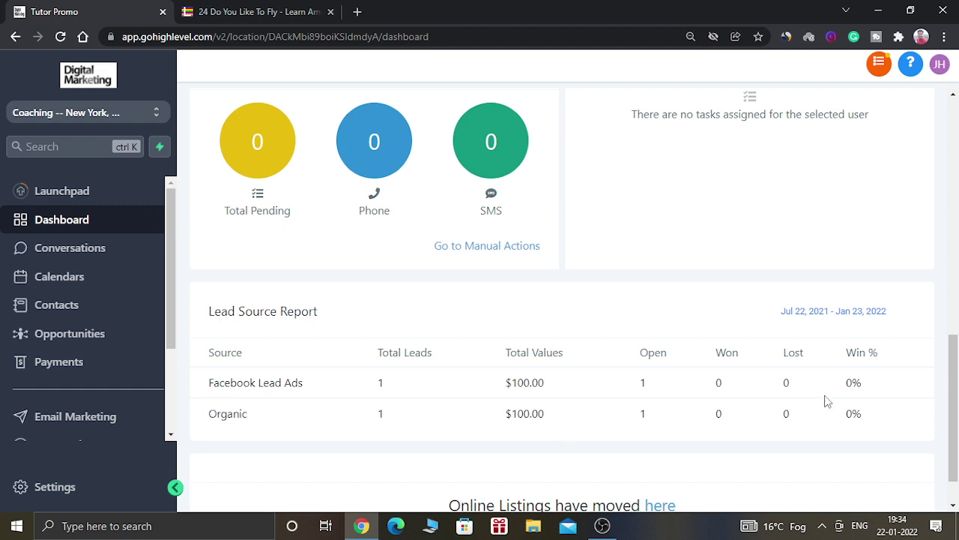
pyautogui.scroll(-1, 954, 395)
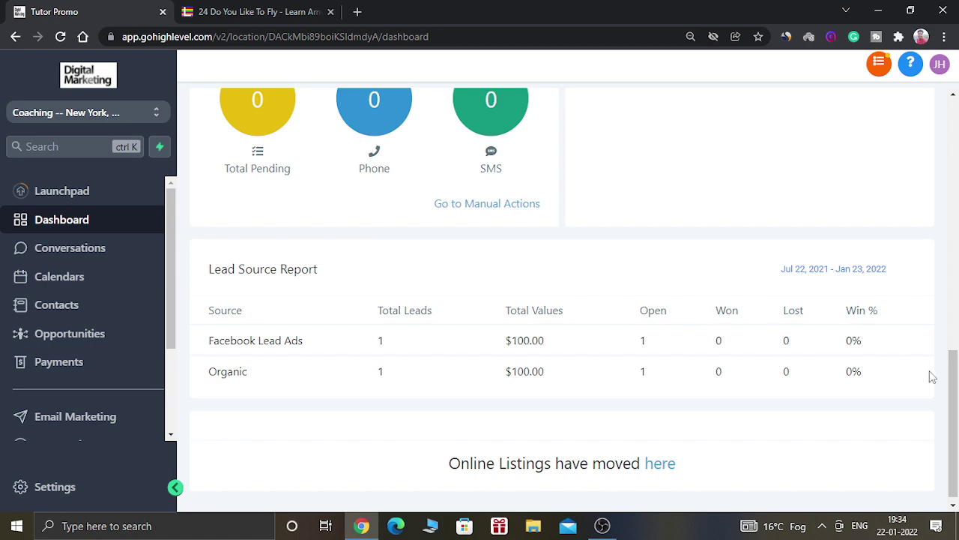
pyautogui.scroll(-1, 954, 386)
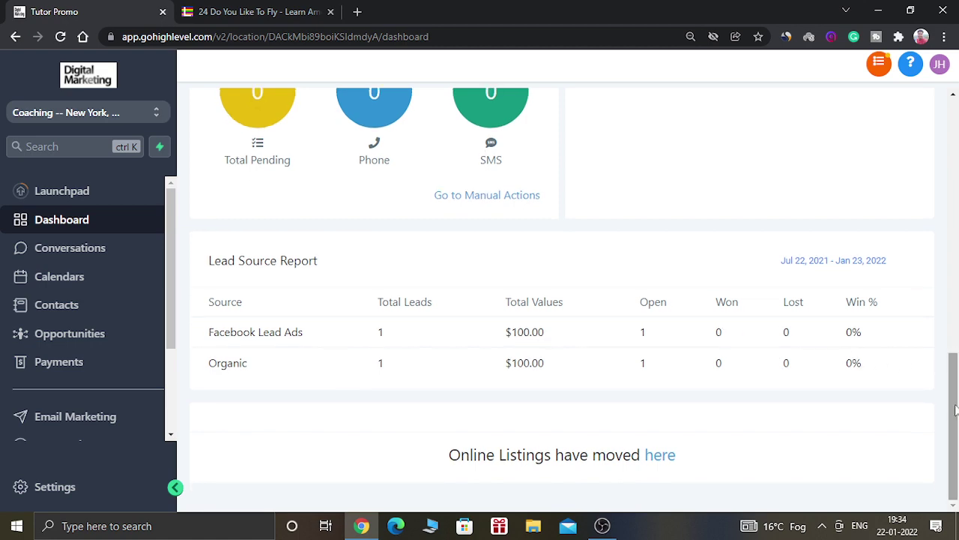
pyautogui.moveTo(954, 390); pyautogui.dragTo(954, 159)
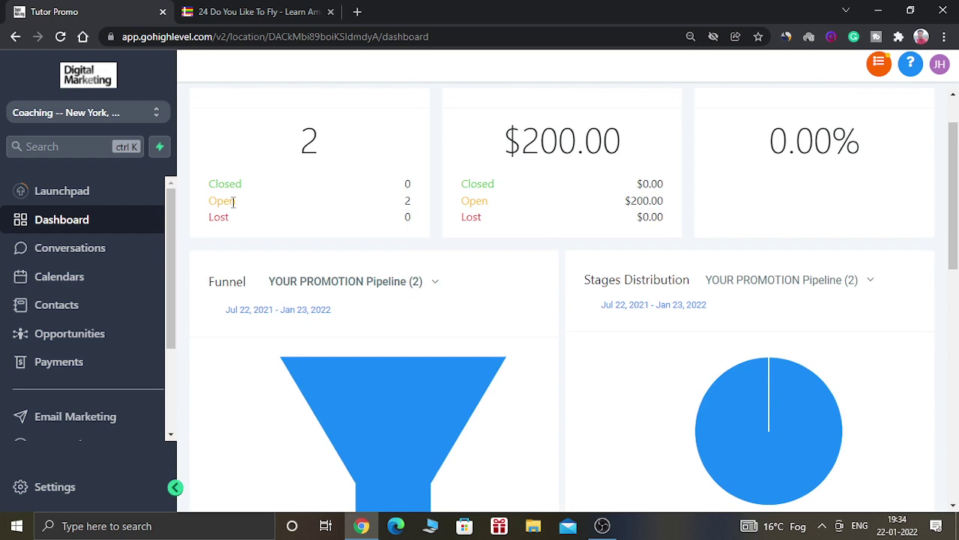
# - Drag the New card via Hot Leads and Booking Requested into Booking Confirmed, then return to the dashboard
pyautogui.click(84, 341)
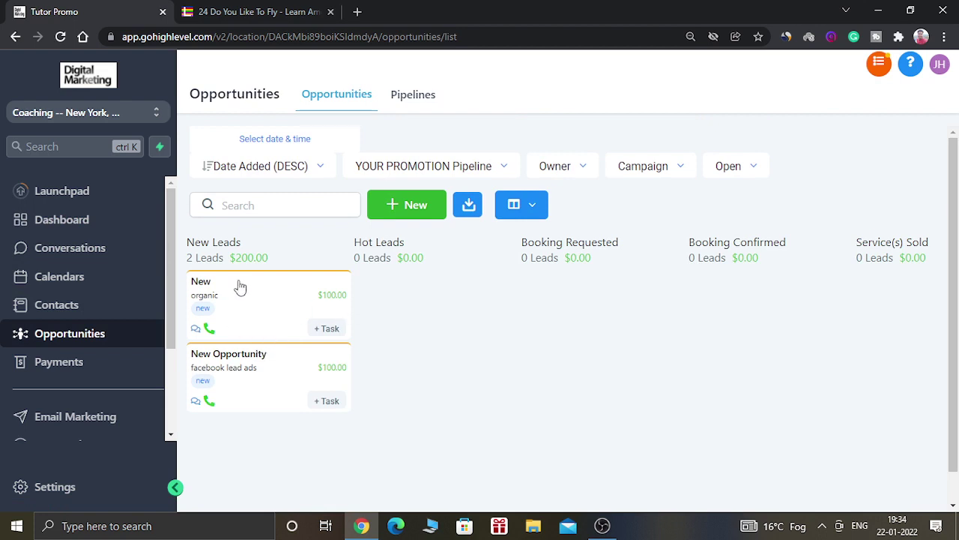
pyautogui.moveTo(246, 302); pyautogui.dragTo(385, 315)
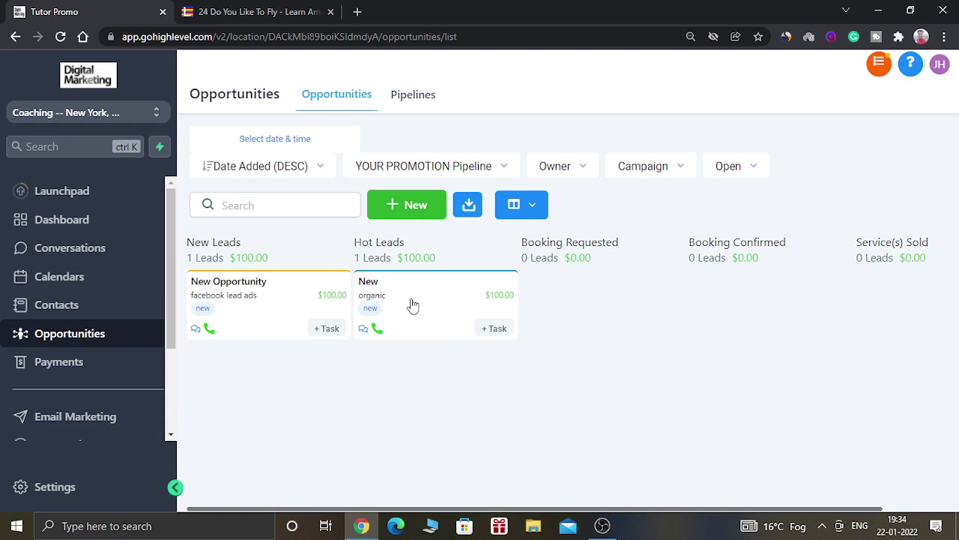
pyautogui.moveTo(412, 305); pyautogui.dragTo(568, 308)
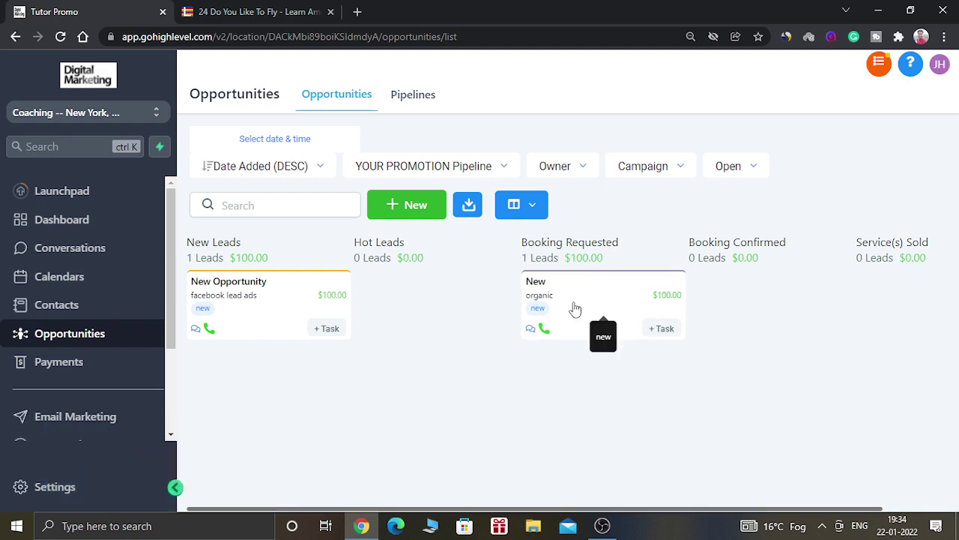
pyautogui.moveTo(735, 303); pyautogui.dragTo(742, 302)
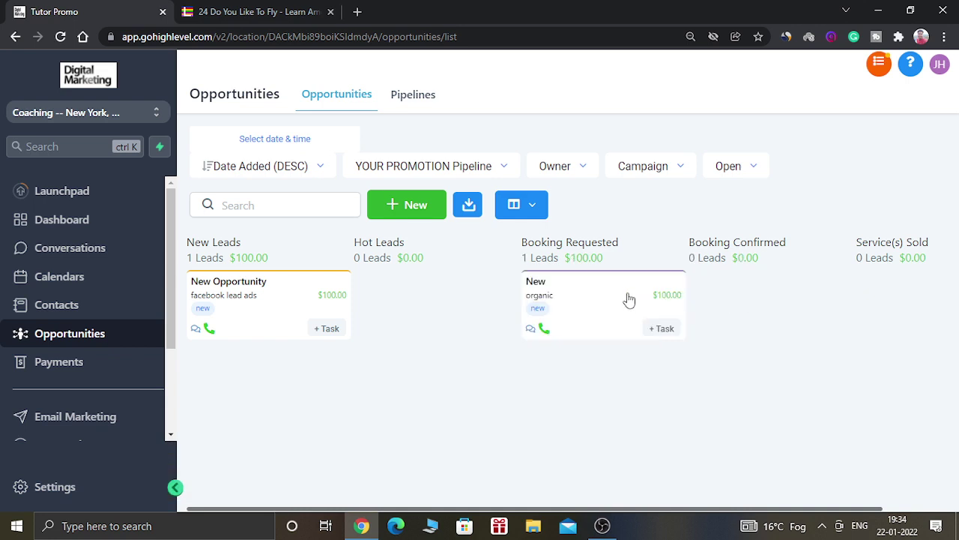
pyautogui.moveTo(613, 299); pyautogui.dragTo(742, 317)
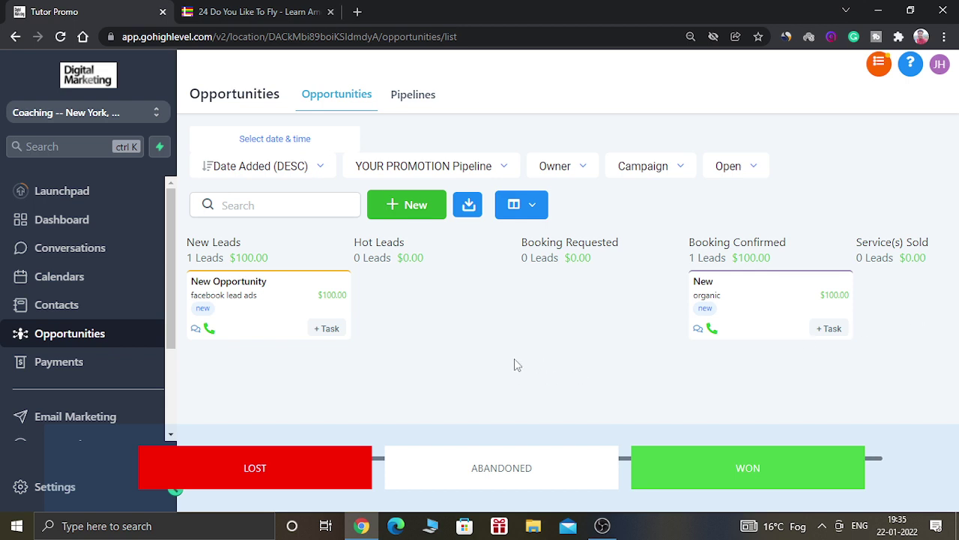
pyautogui.click(116, 228)
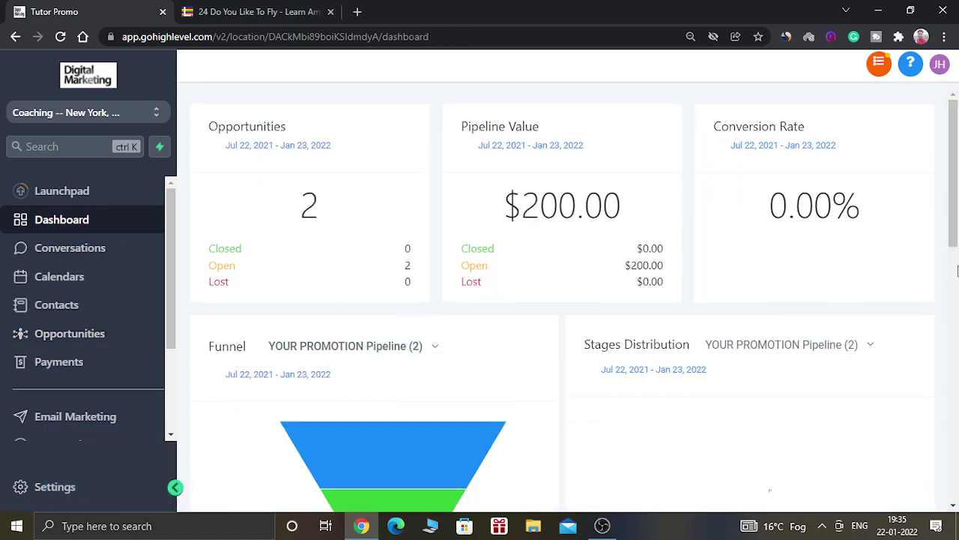
pyautogui.moveTo(953, 207); pyautogui.dragTo(957, 308)
pyautogui.moveTo(957, 301); pyautogui.dragTo(956, 279)
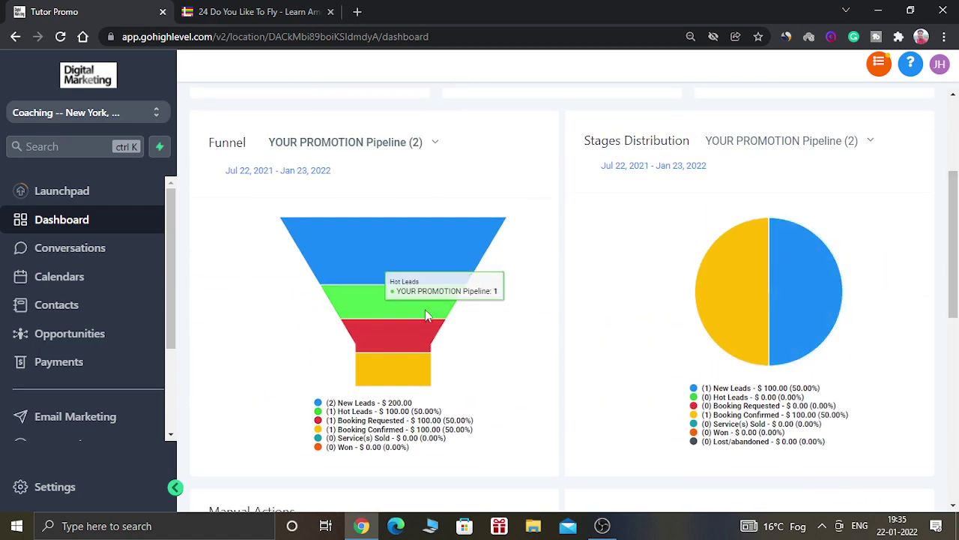
pyautogui.moveTo(798, 328)
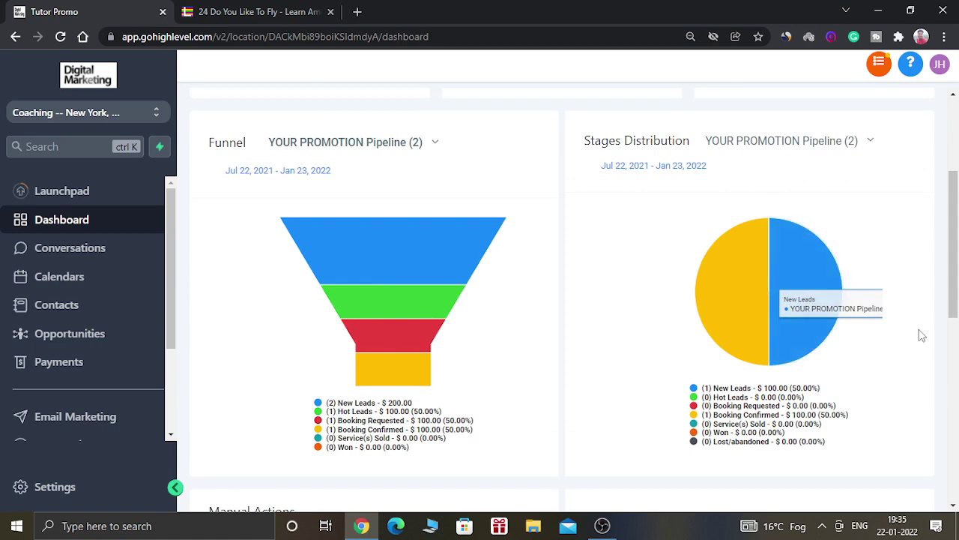
pyautogui.moveTo(956, 284)
pyautogui.mouseDown()
pyautogui.moveTo(957, 251)
pyautogui.moveTo(957, 295)
pyautogui.mouseUp()
pyautogui.moveTo(366, 310)
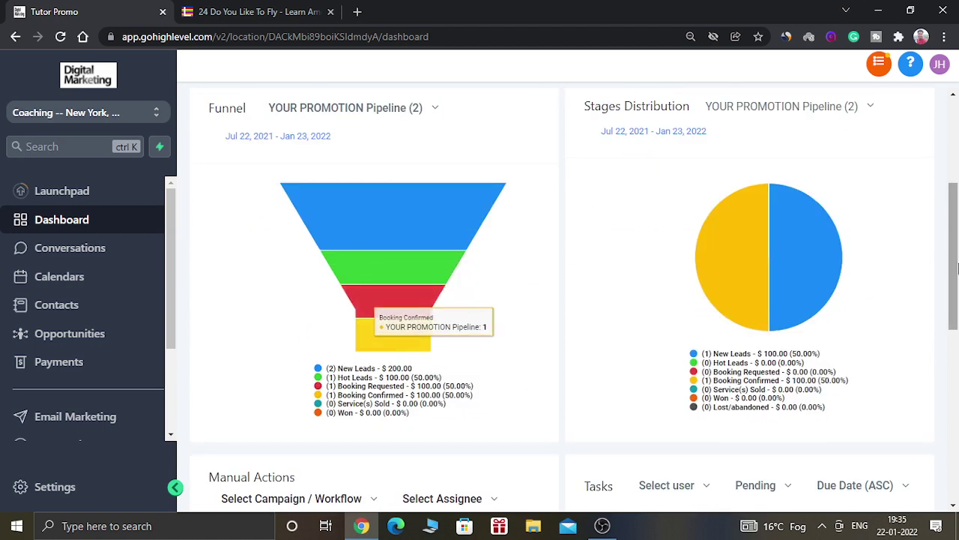
pyautogui.moveTo(957, 225); pyautogui.dragTo(957, 142)
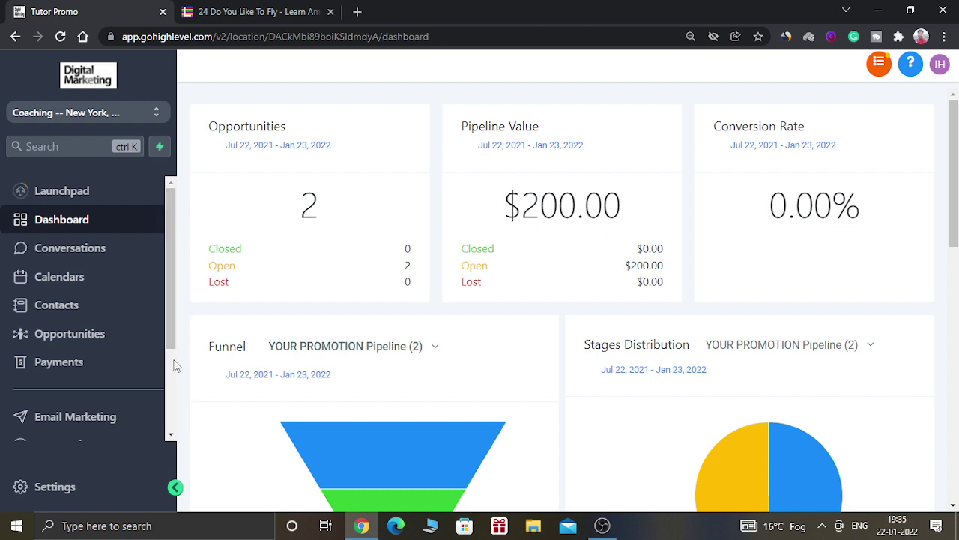
pyautogui.scroll(-3, 172, 364)
pyautogui.scroll(3, 169, 278)
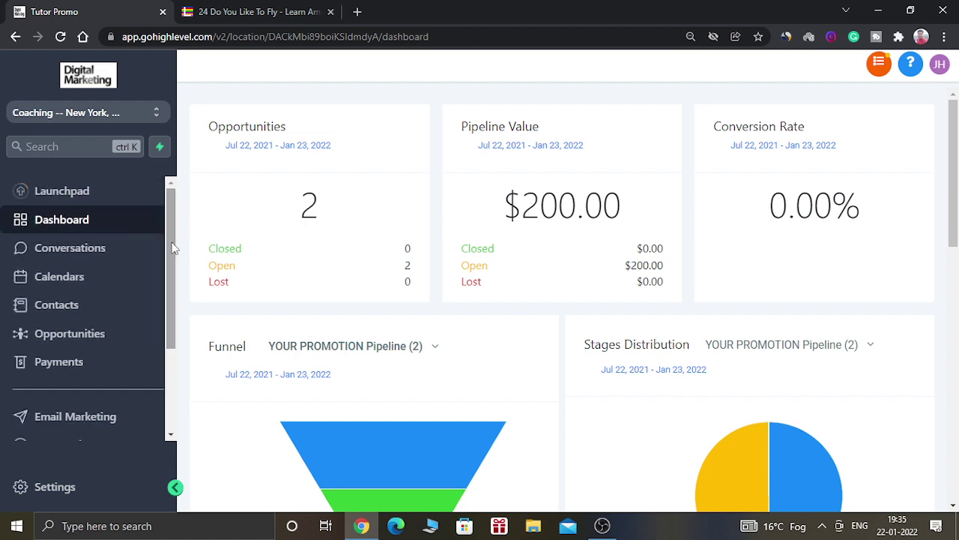